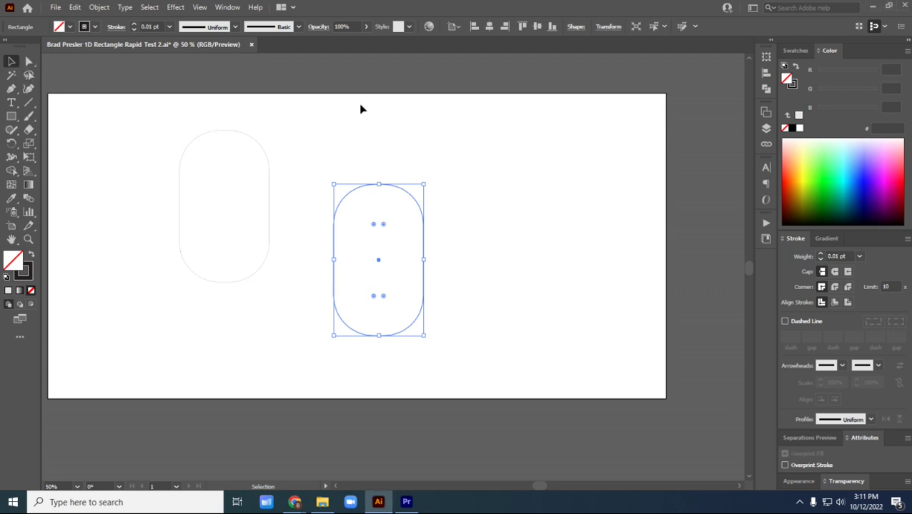
- Select the right pill-shaped rectangle and Shift-drag it about 100 pixels right in a straight line
click(372, 128)
click(405, 194)
mouse_move(423, 237)
mouse_down()
mouse_move(585, 240)
mouse_move(154, 248)
mouse_move(606, 244)
mouse_move(199, 251)
mouse_move(507, 246)
mouse_move(419, 246)
mouse_move(477, 240)
mouse_move(432, 223)
mouse_move(424, 121)
mouse_move(424, 277)
mouse_move(408, 110)
mouse_move(418, 175)
mouse_move(408, 346)
mouse_move(419, 189)
mouse_move(411, 83)
mouse_move(427, 338)
mouse_move(413, 57)
mouse_move(430, 368)
mouse_move(424, 301)
mouse_move(527, 163)
mouse_move(351, 347)
mouse_move(391, 322)
mouse_move(543, 120)
mouse_move(373, 212)
mouse_move(264, 51)
mouse_move(443, 248)
mouse_move(618, 412)
mouse_move(433, 258)
mouse_move(372, 195)
mouse_move(437, 248)
mouse_move(446, 227)
mouse_move(587, 214)
mouse_move(482, 232)
mouse_move(552, 244)
mouse_move(501, 249)
mouse_move(480, 228)
mouse_move(496, 230)
mouse_up()
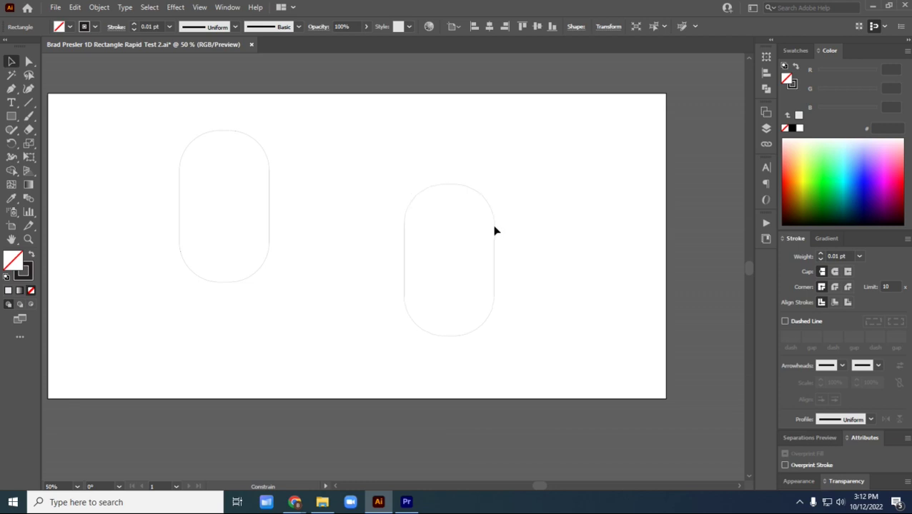
click(496, 230)
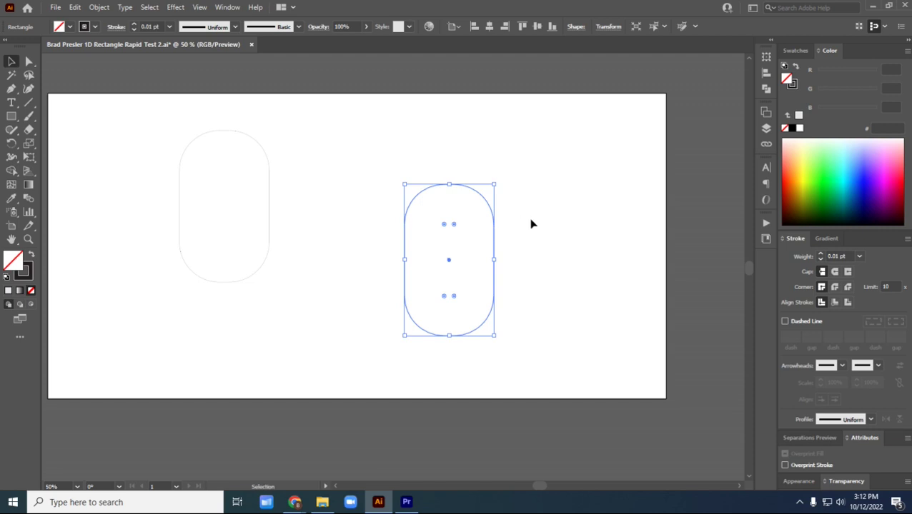